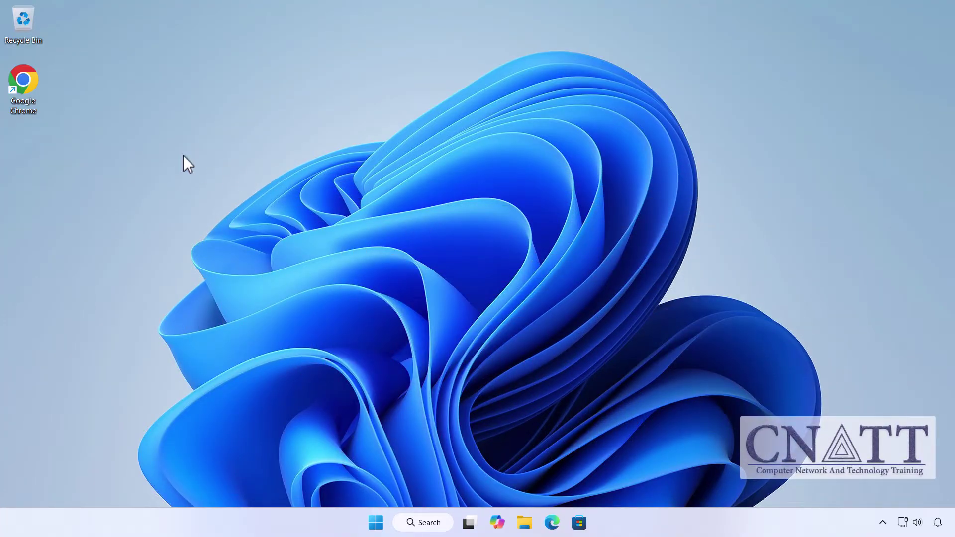
Step: Open Chrome and search Google for 'download windows 11'
double_click(23, 111)
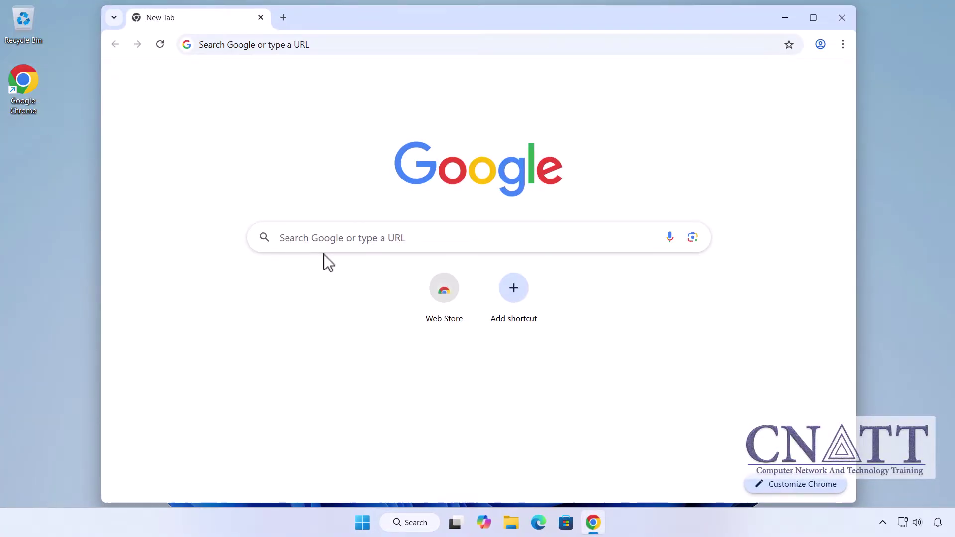
left_click(301, 238)
type("downl")
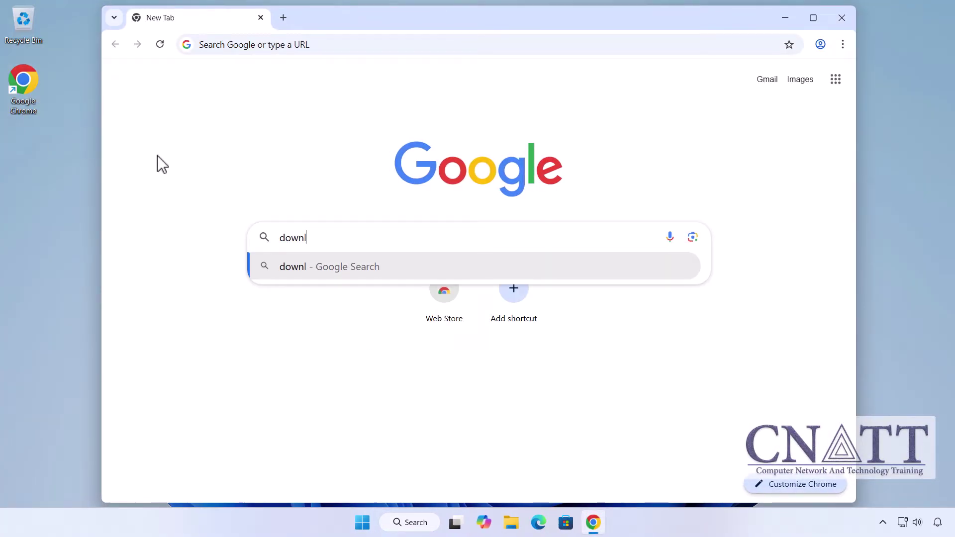
type("oad windows 11")
key("Return")
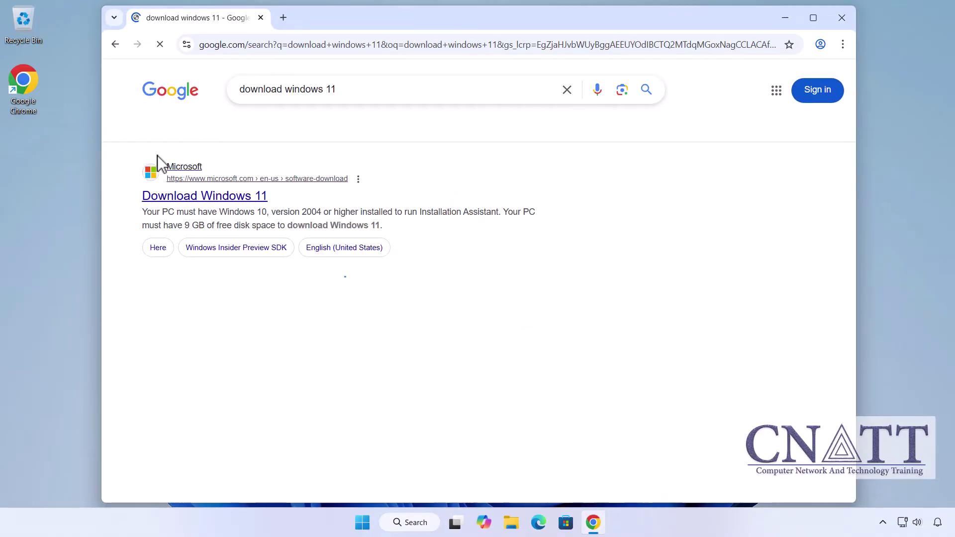
Step: From Microsoft's Download Windows 11 page, download mediacreationtool.exe (10.5 MB) and confirm it's done
left_click(182, 197)
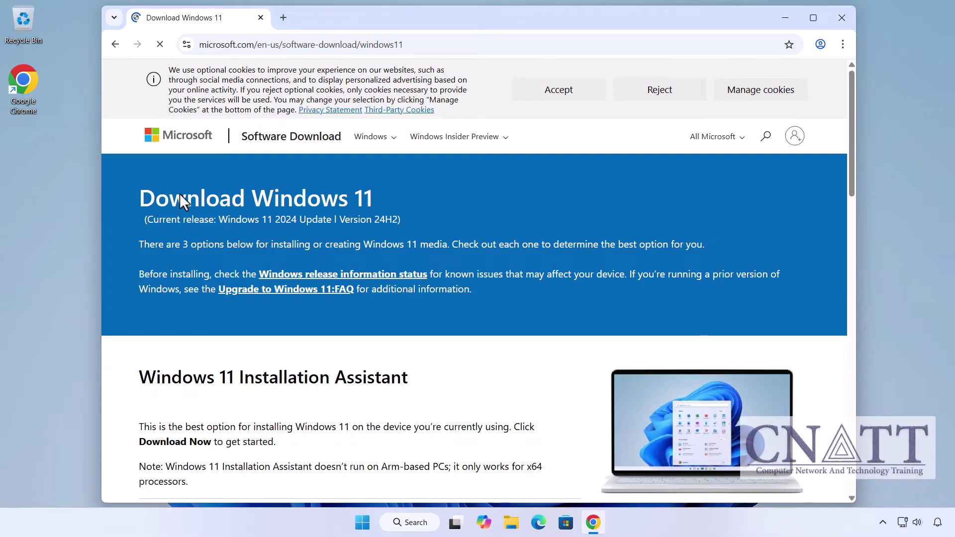
scroll(180, 193, "down", 7)
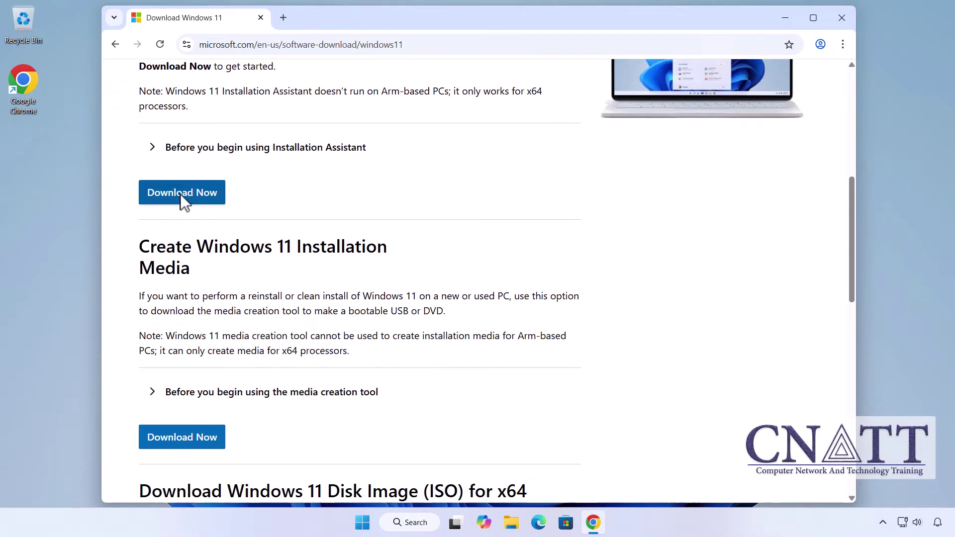
scroll(180, 193, "down", 4)
scroll(181, 202, "up", 1)
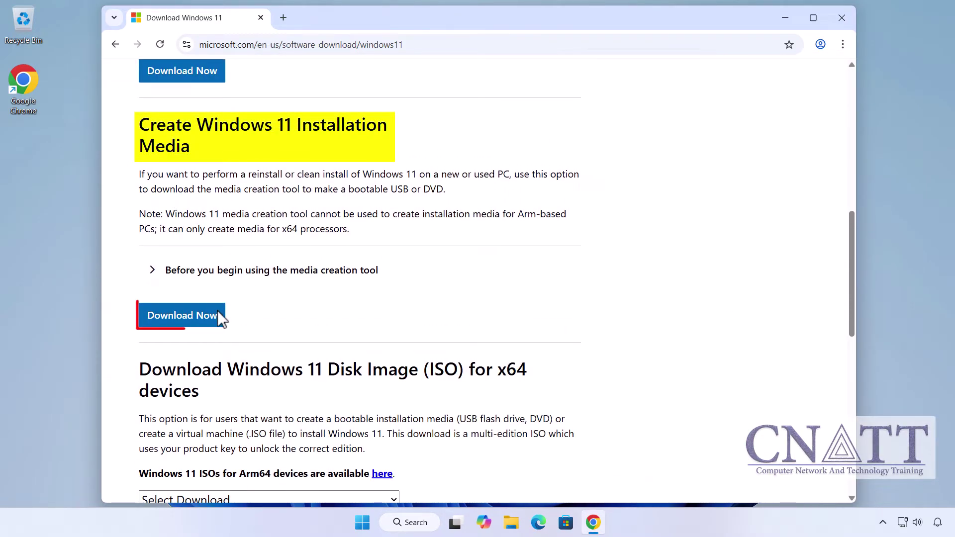
left_click(209, 321)
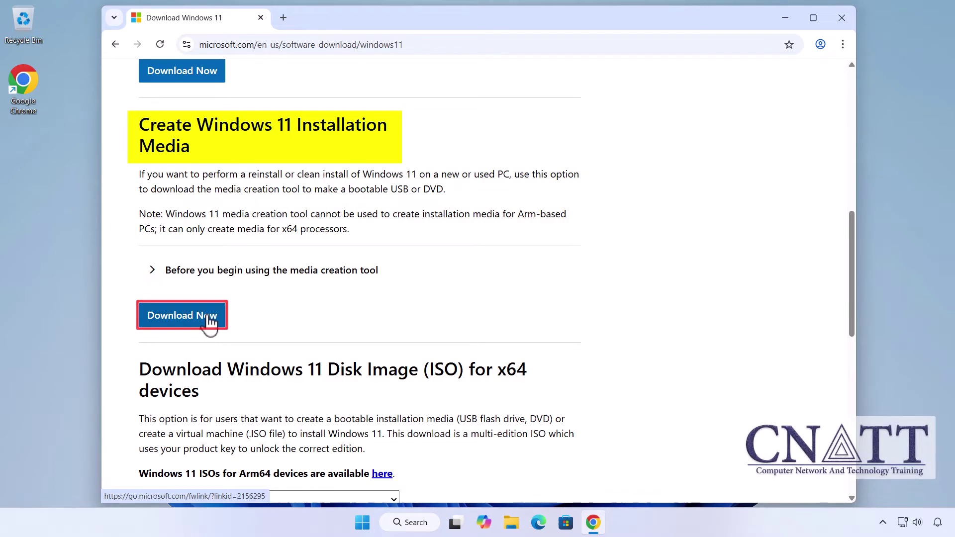
left_click(798, 46)
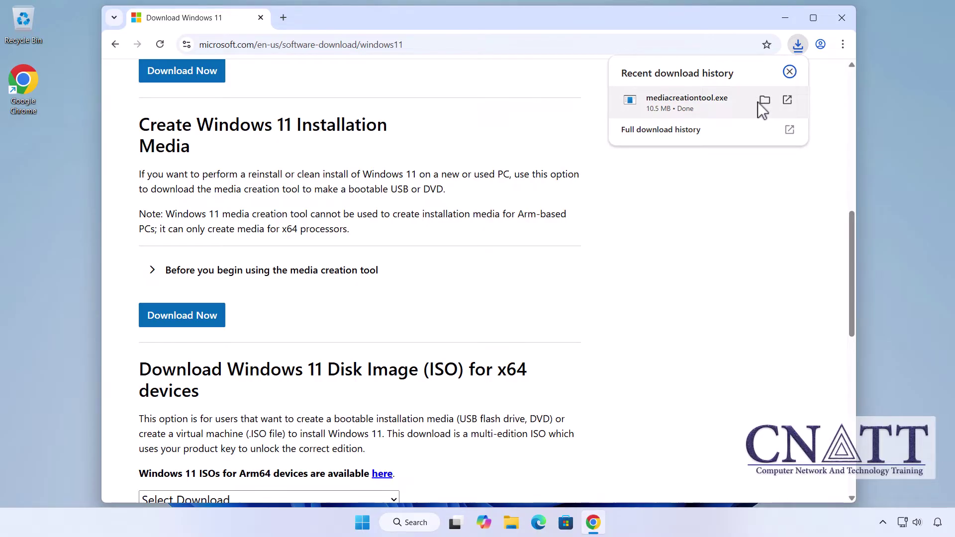
Step: Open mediacreationtool.exe's Downloads folder, close Chrome, then close the Downloads window
left_click(765, 100)
left_click(841, 18)
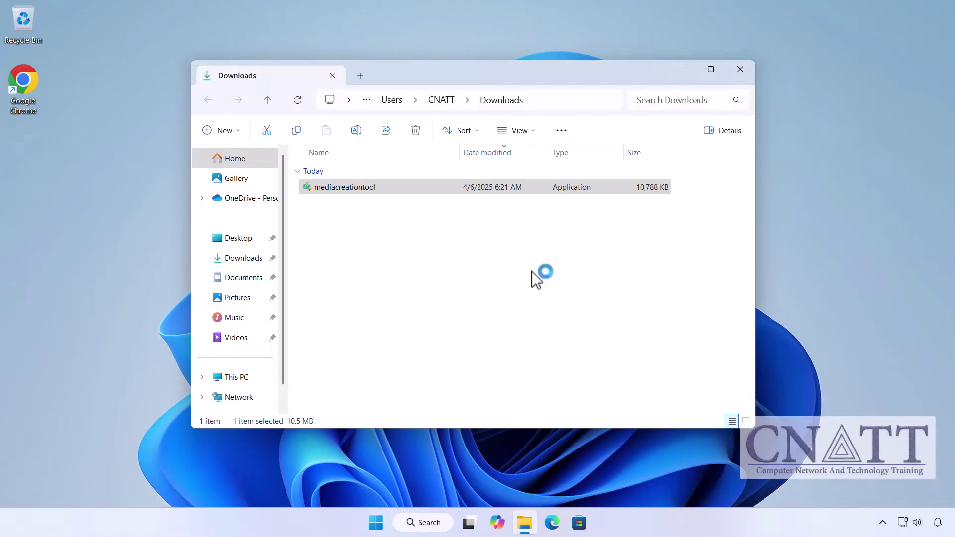
left_click(744, 75)
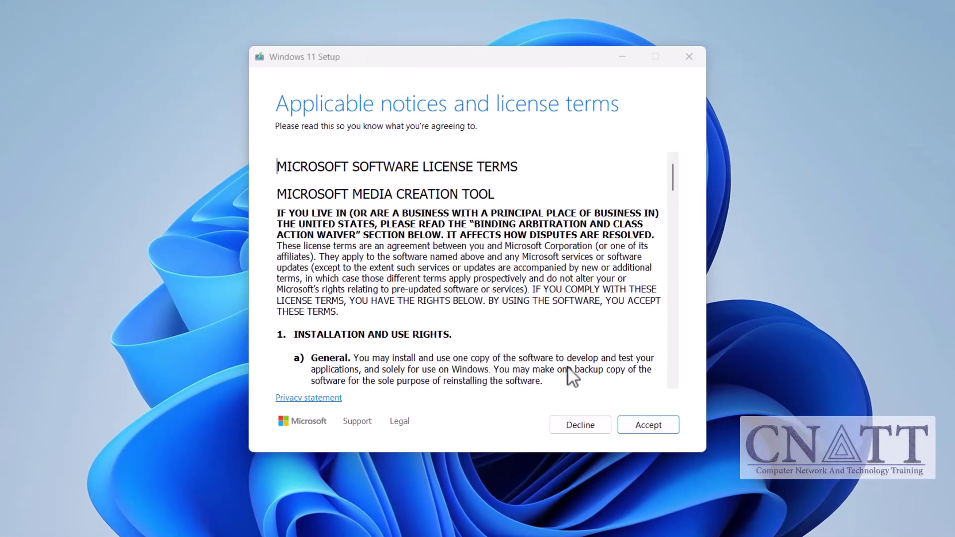
Step: Accept the license, turn off recommended options, and keep English (United States) with Windows 11
left_click(673, 427)
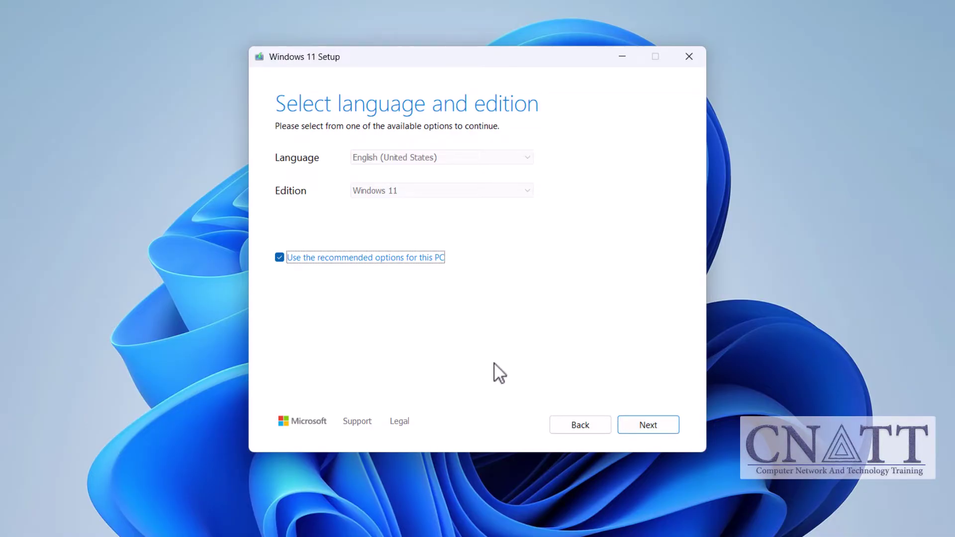
left_click(280, 258)
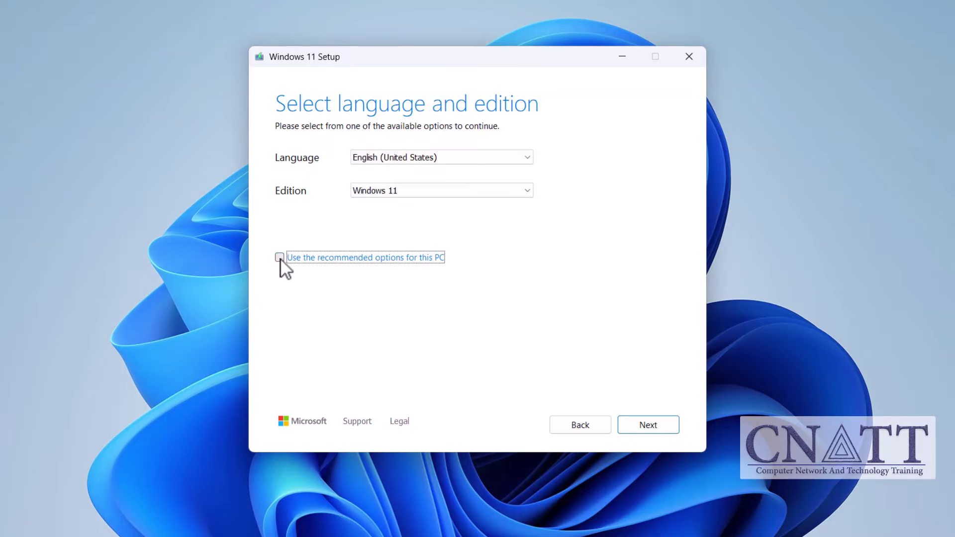
left_click(523, 159)
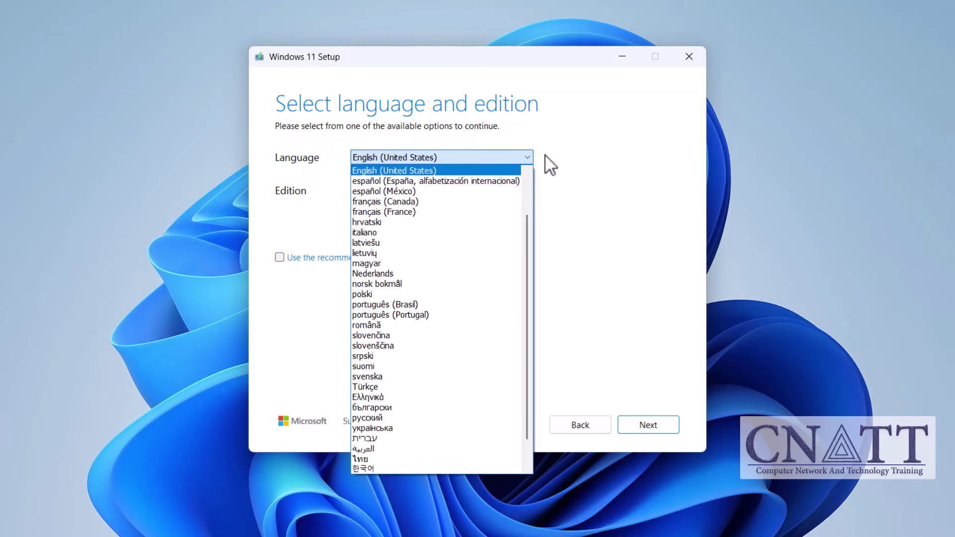
left_click(545, 154)
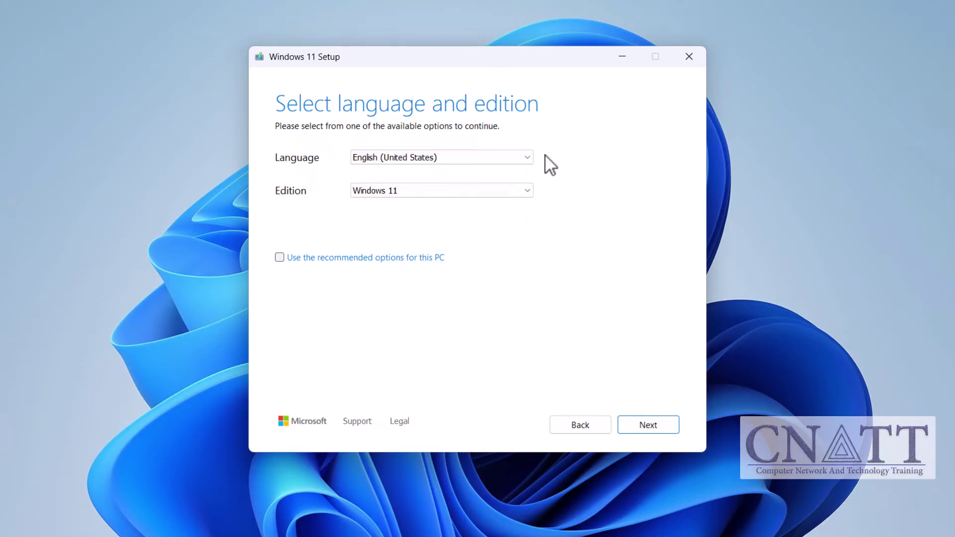
Step: Create an ISO file named Windows in Downloads and open its folder once finished
left_click(672, 421)
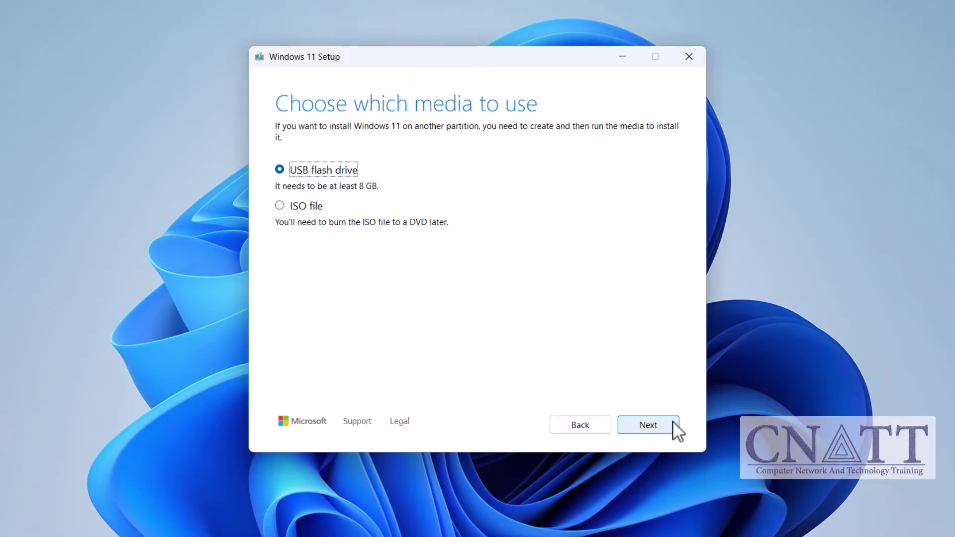
left_click(284, 205)
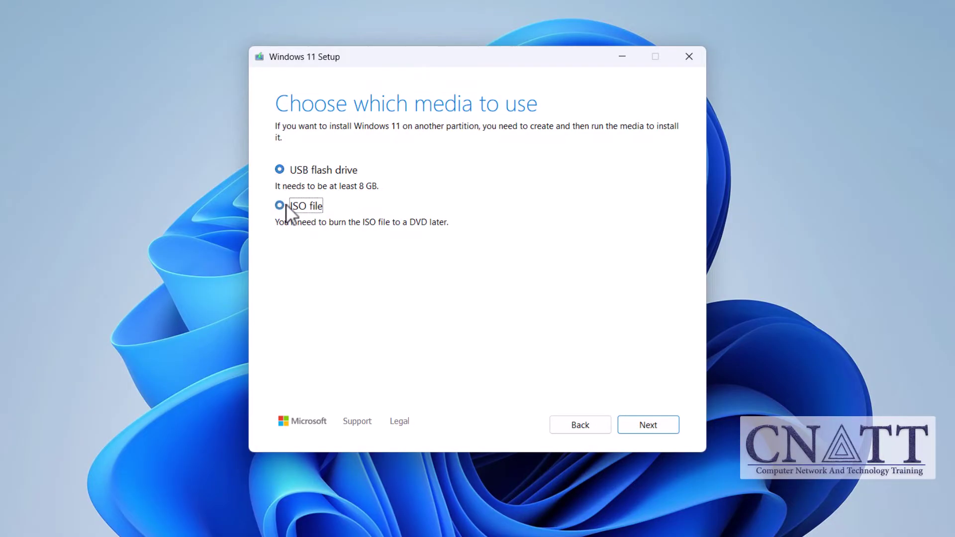
left_click(667, 426)
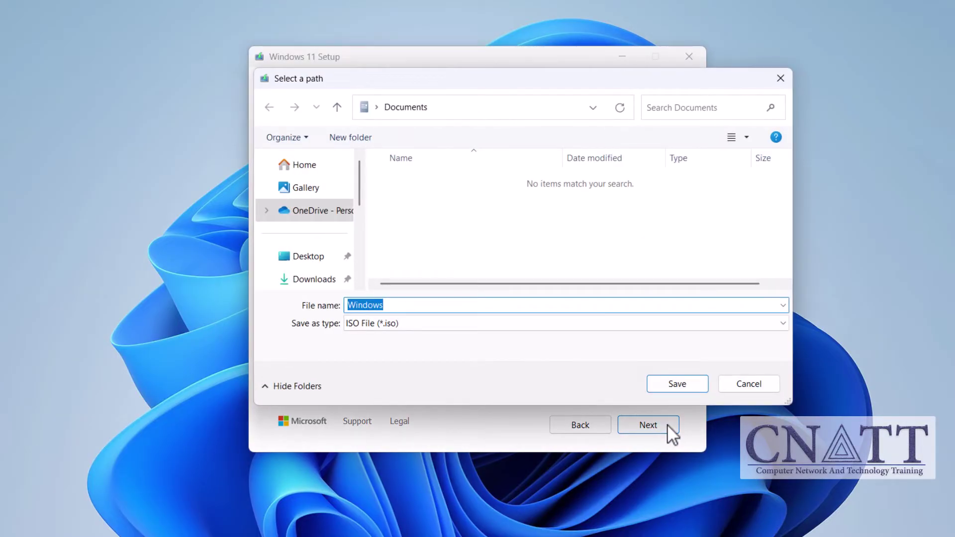
left_click(329, 280)
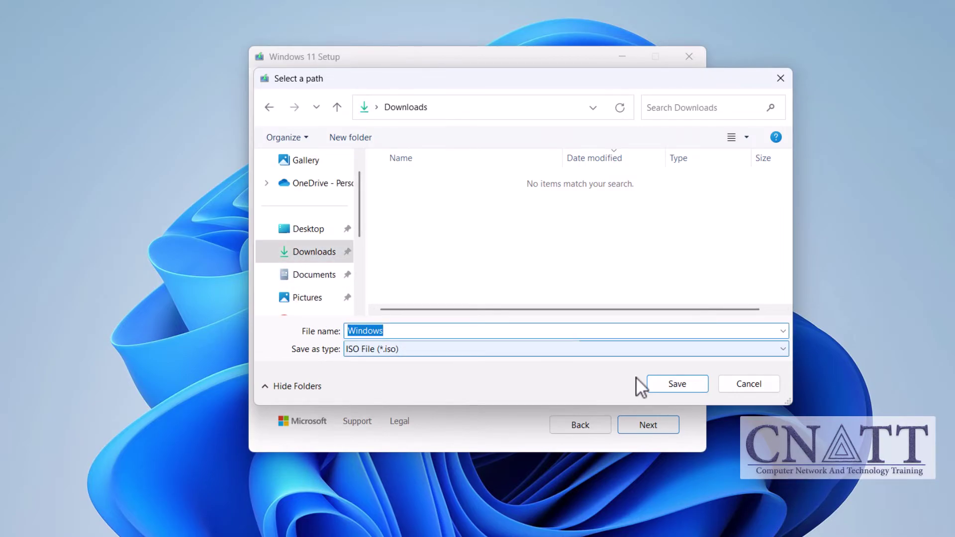
left_click(682, 386)
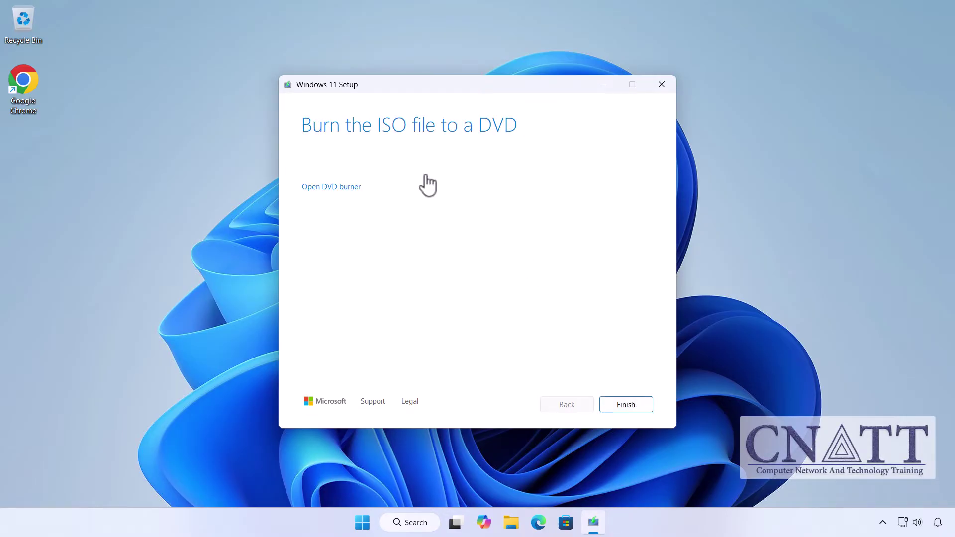
left_click(421, 172)
Step: Finish Windows 11 Setup and select the Windows ISO in Downloads to see its size
left_click(625, 403)
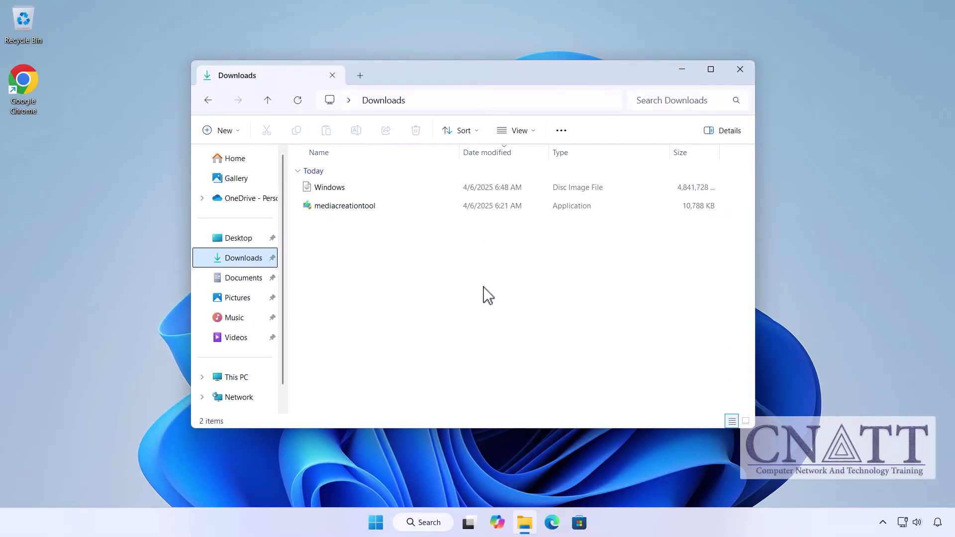
left_click(406, 192)
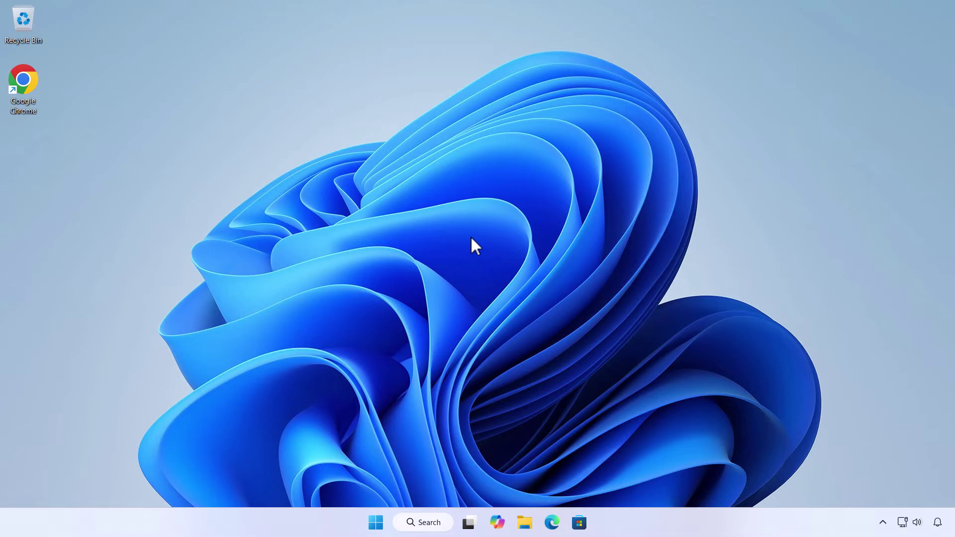
Step: Reopen Chrome and search Google for 'download windows'
double_click(22, 107)
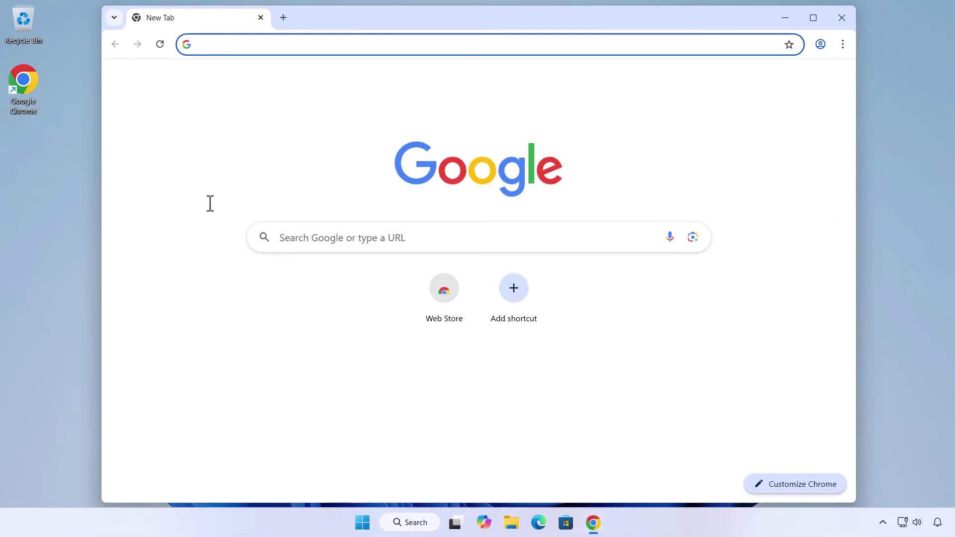
left_click(259, 213)
type("download windows")
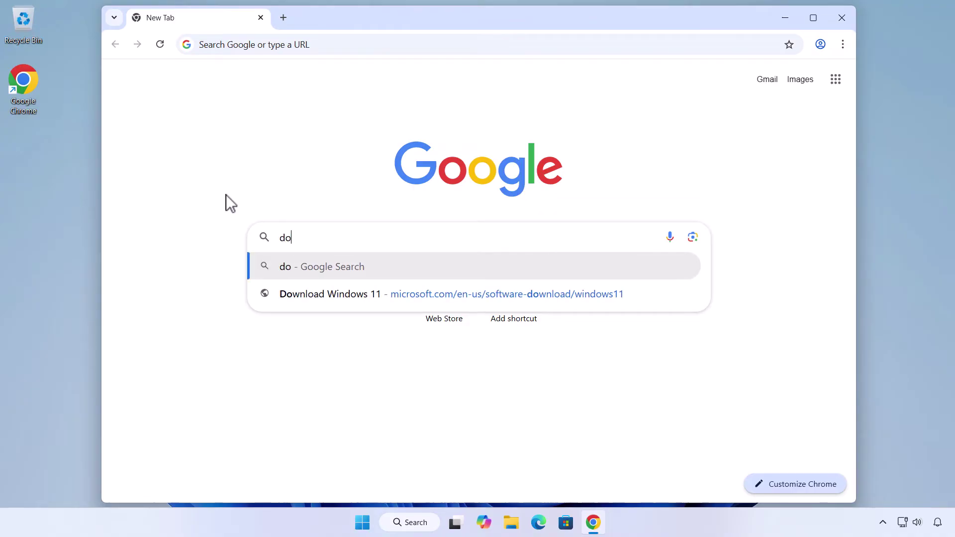
key("Return")
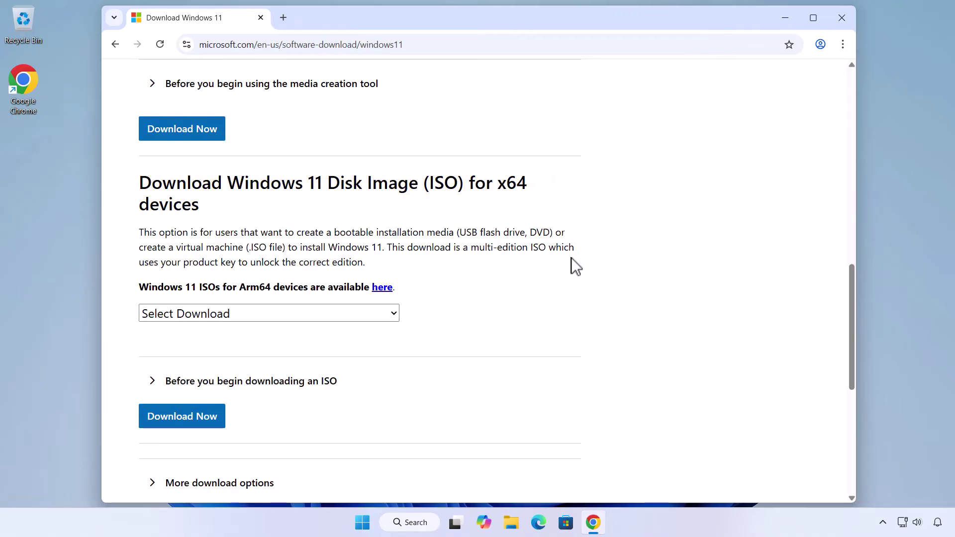
Step: Download the Windows 11 multi-edition ISO in English (United States), 64-bit, Win11_24H2_English_x64.iso (5.4 GB)
left_click(385, 315)
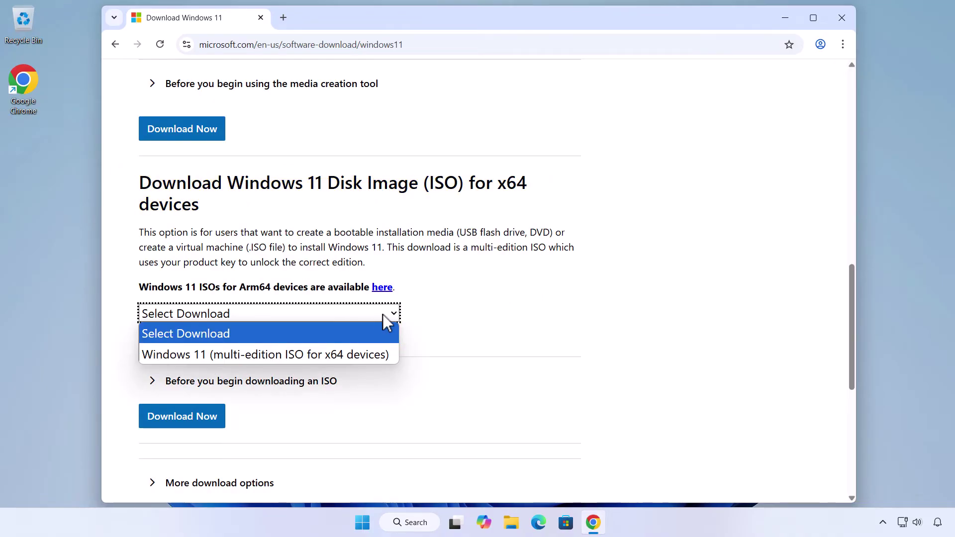
left_click(389, 355)
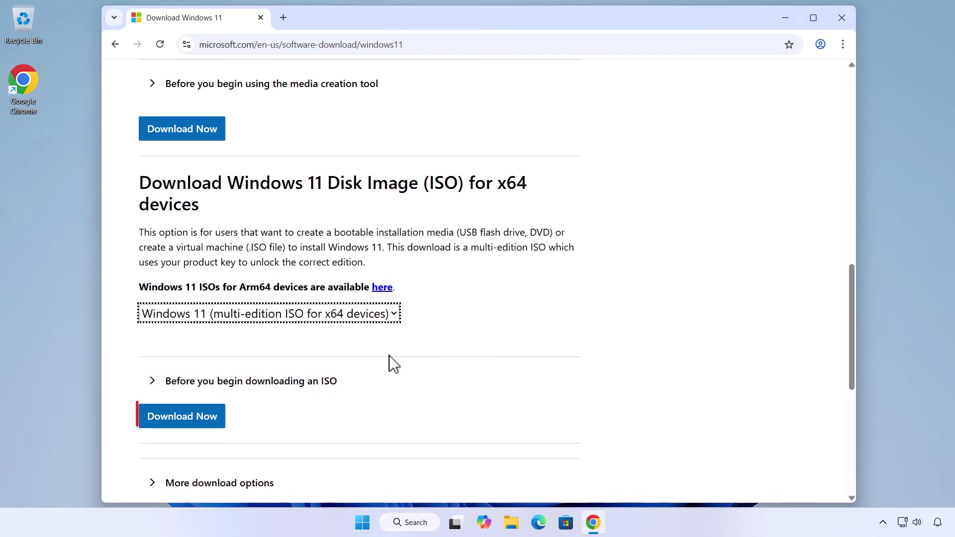
left_click(217, 424)
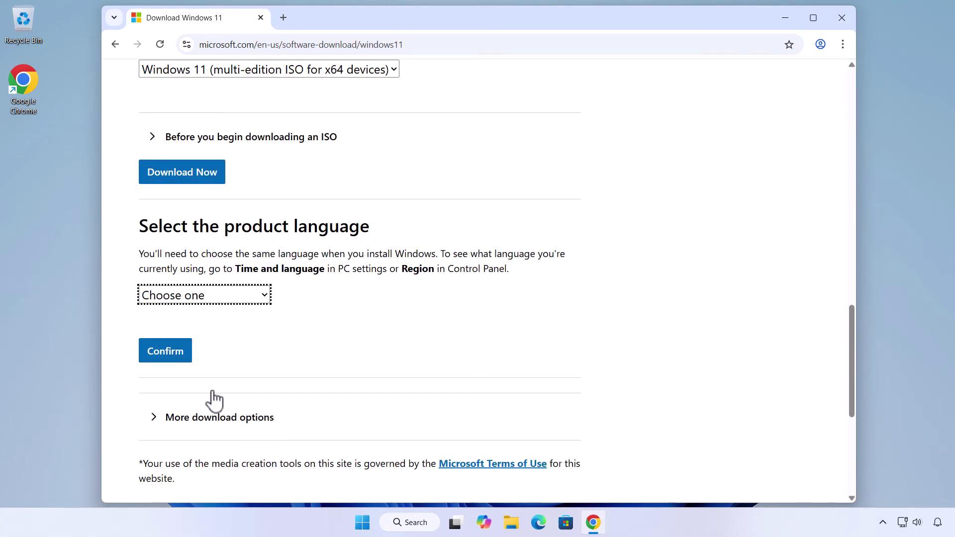
left_click(237, 299)
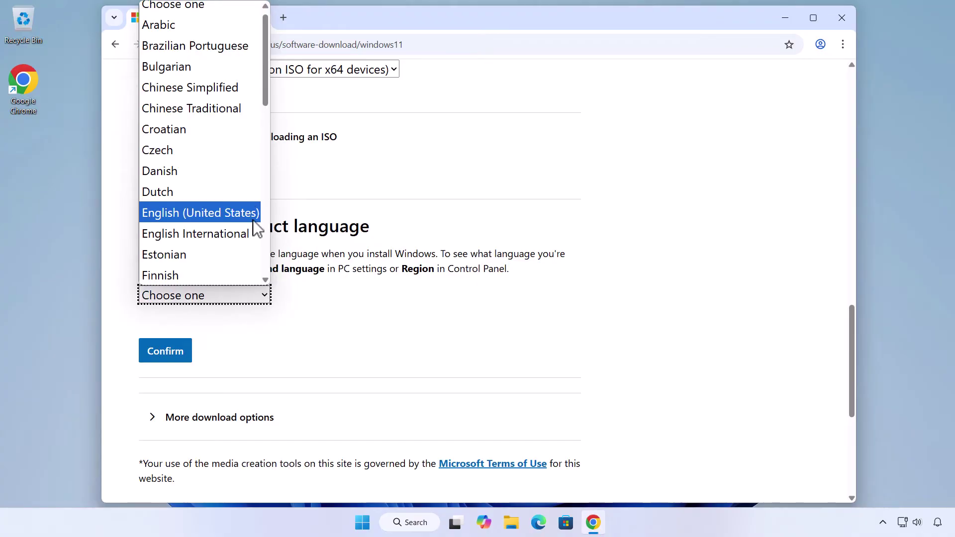
left_click(253, 219)
left_click(188, 350)
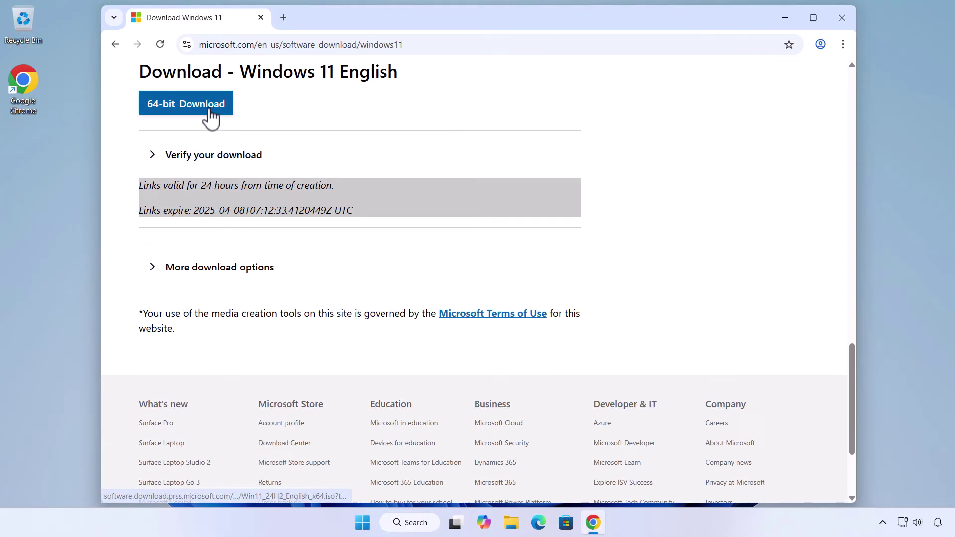
left_click(208, 110)
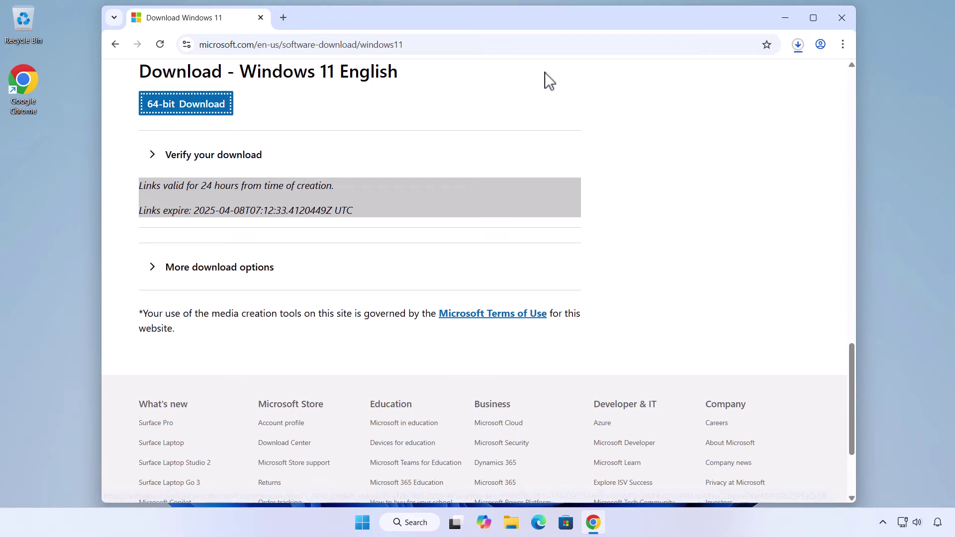
left_click(798, 45)
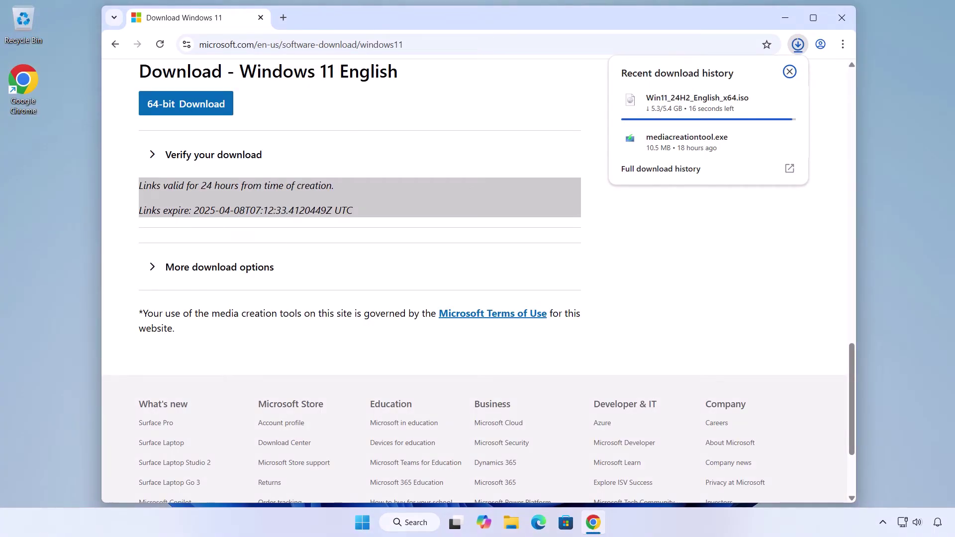
Step: Close Chrome, open Downloads, and compare ISO sizes: Win11_24H2_English_x64 5.41 GB versus Windows 4.61 GB
left_click(842, 17)
right_click(516, 527)
left_click(515, 374)
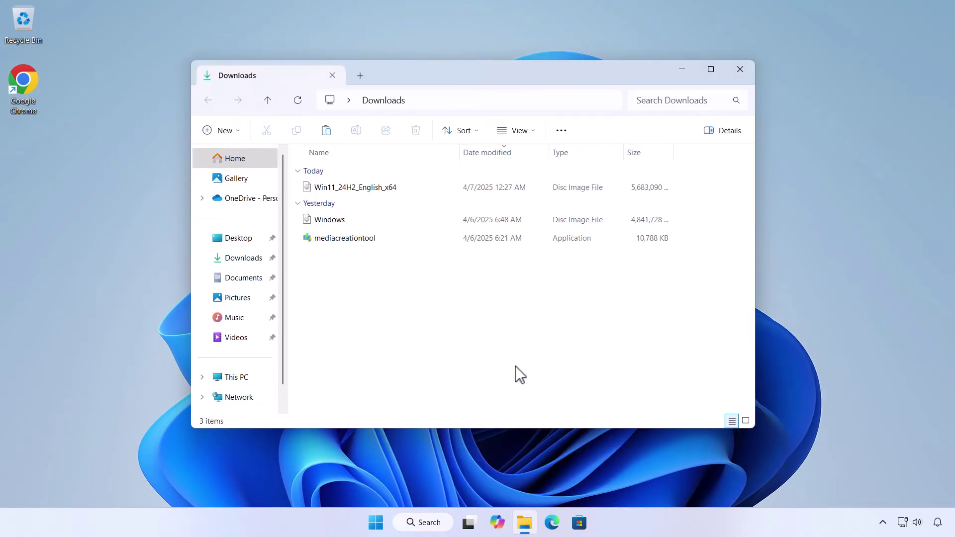
left_click(408, 191)
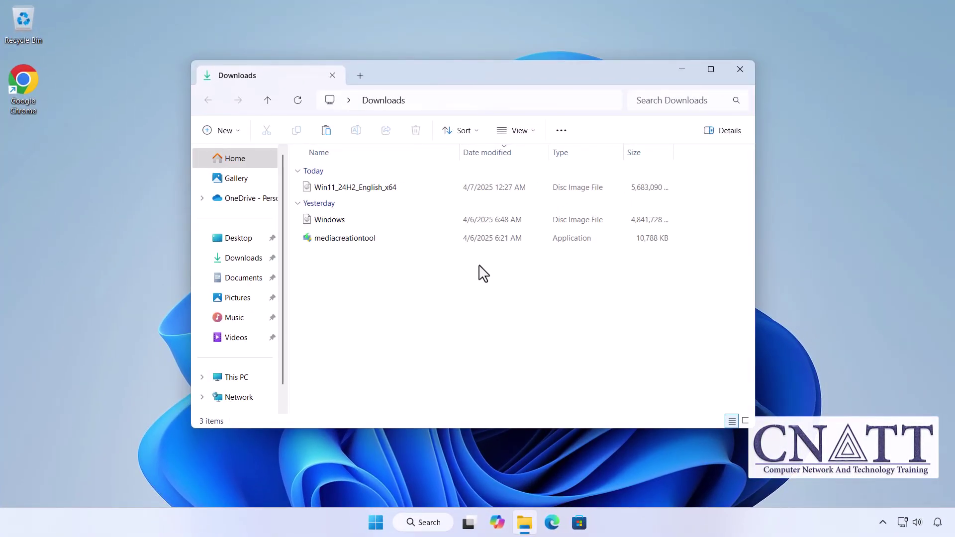
left_click(494, 223)
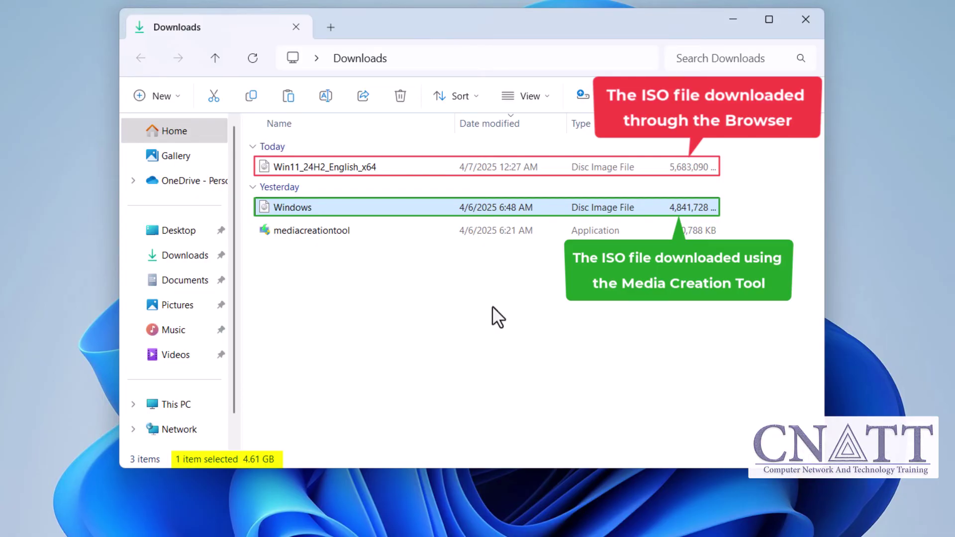
left_click(507, 170)
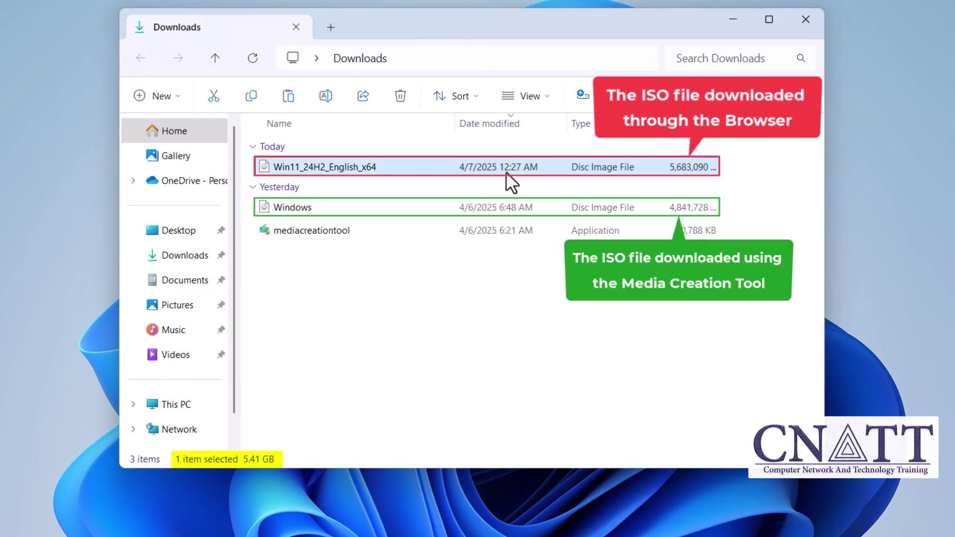